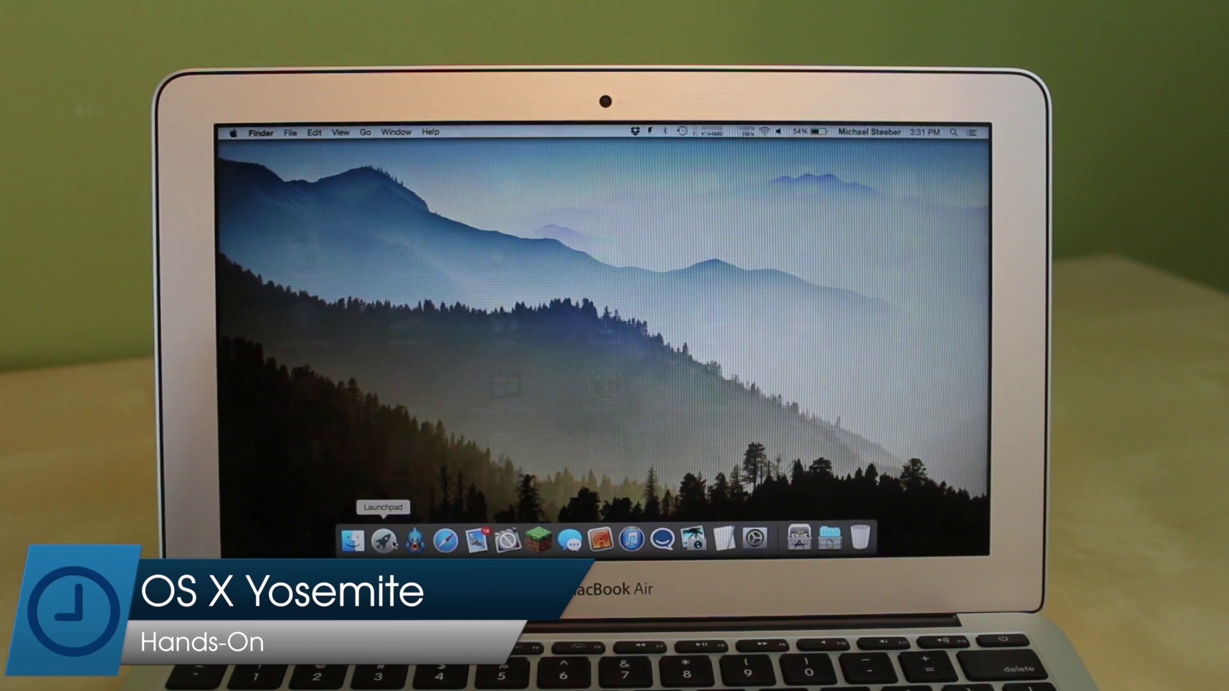
Step: Browse the Launchpad app grid, peek into the Utilities folder, then close it
left_click(384, 539)
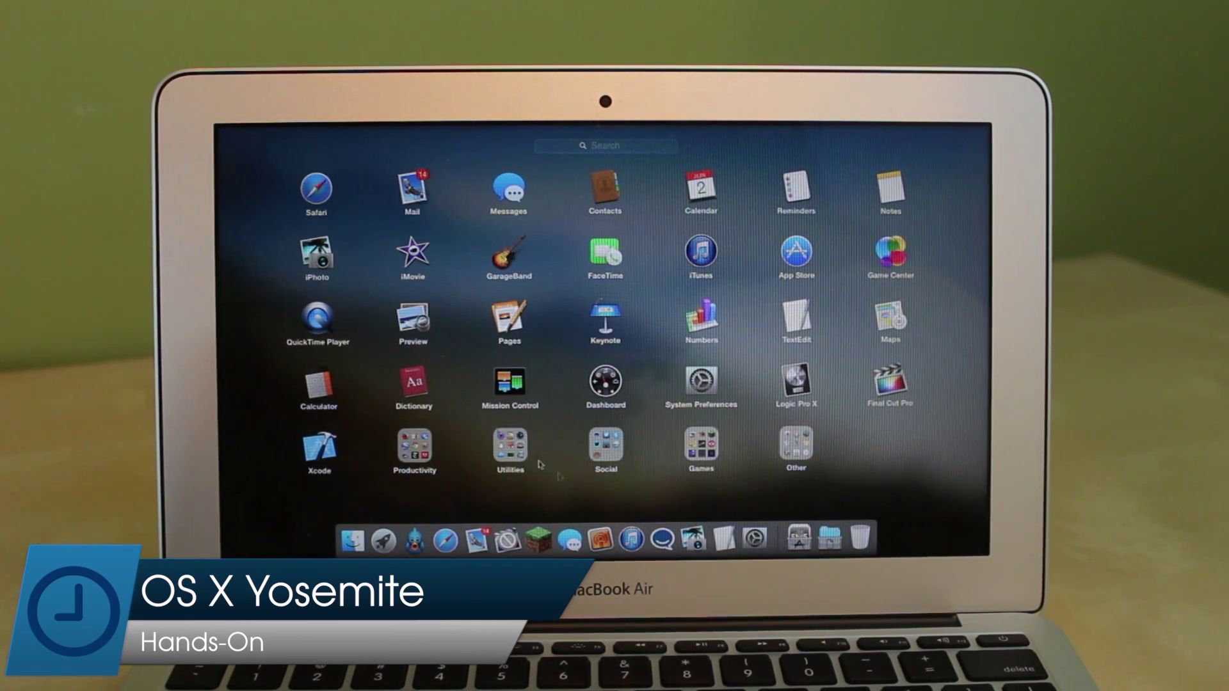
left_click(511, 446)
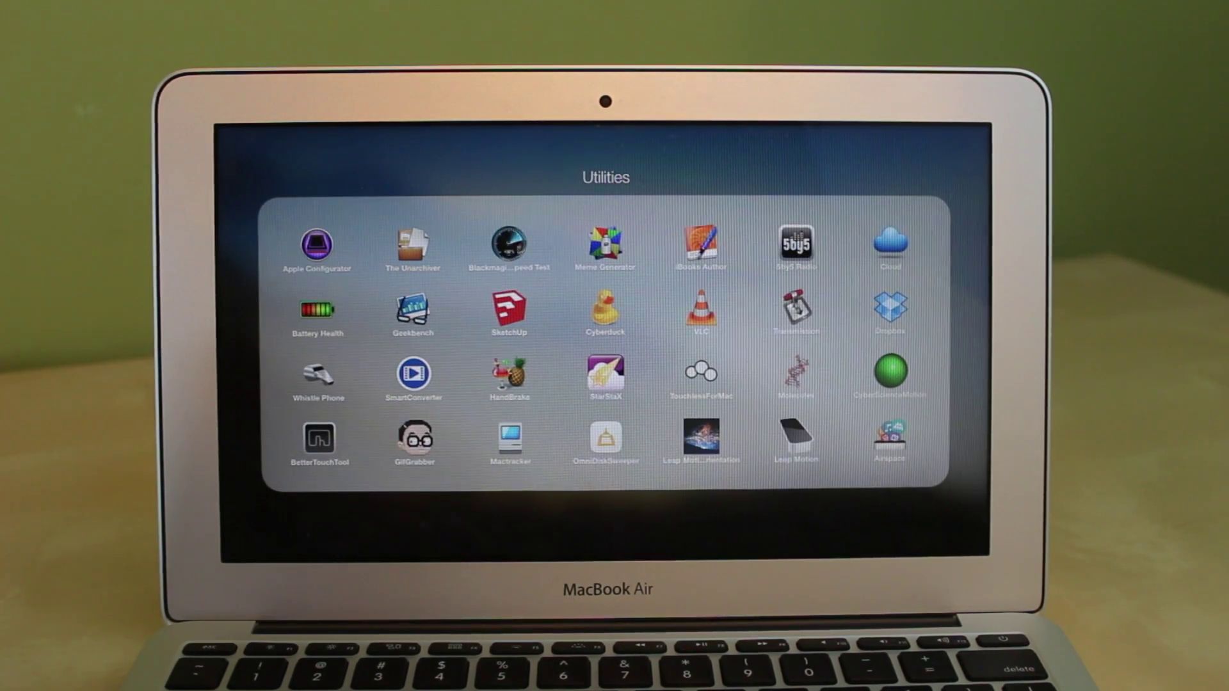
left_click(518, 195)
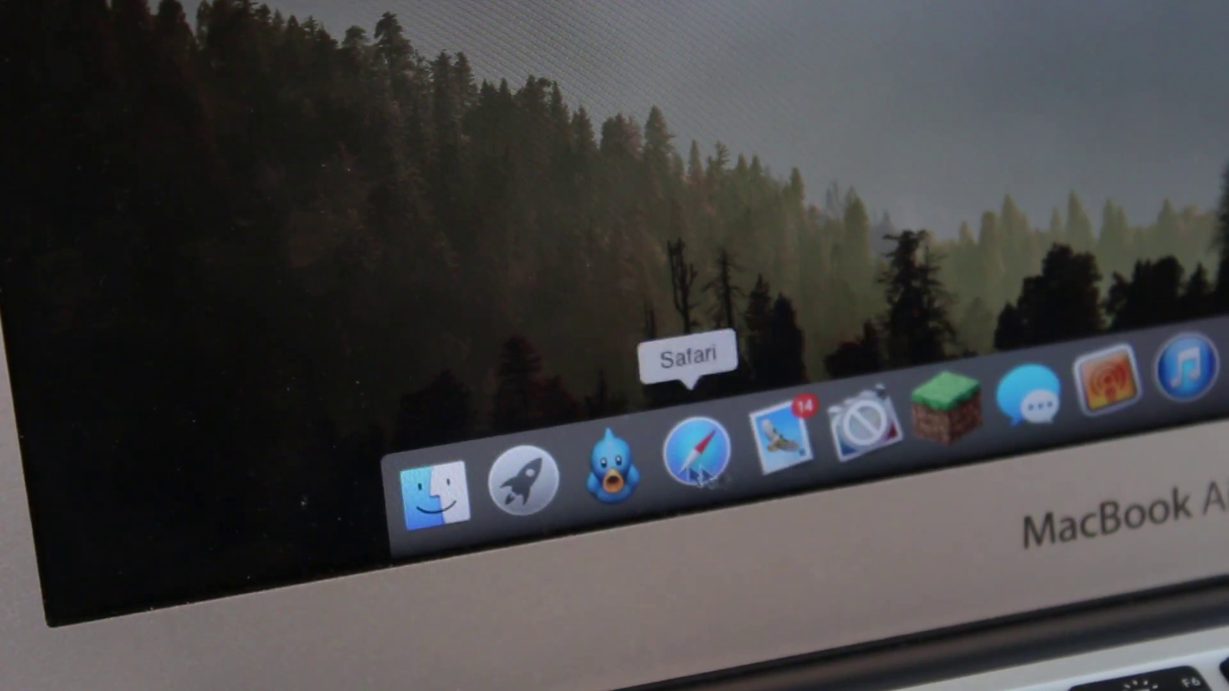
left_click(428, 494)
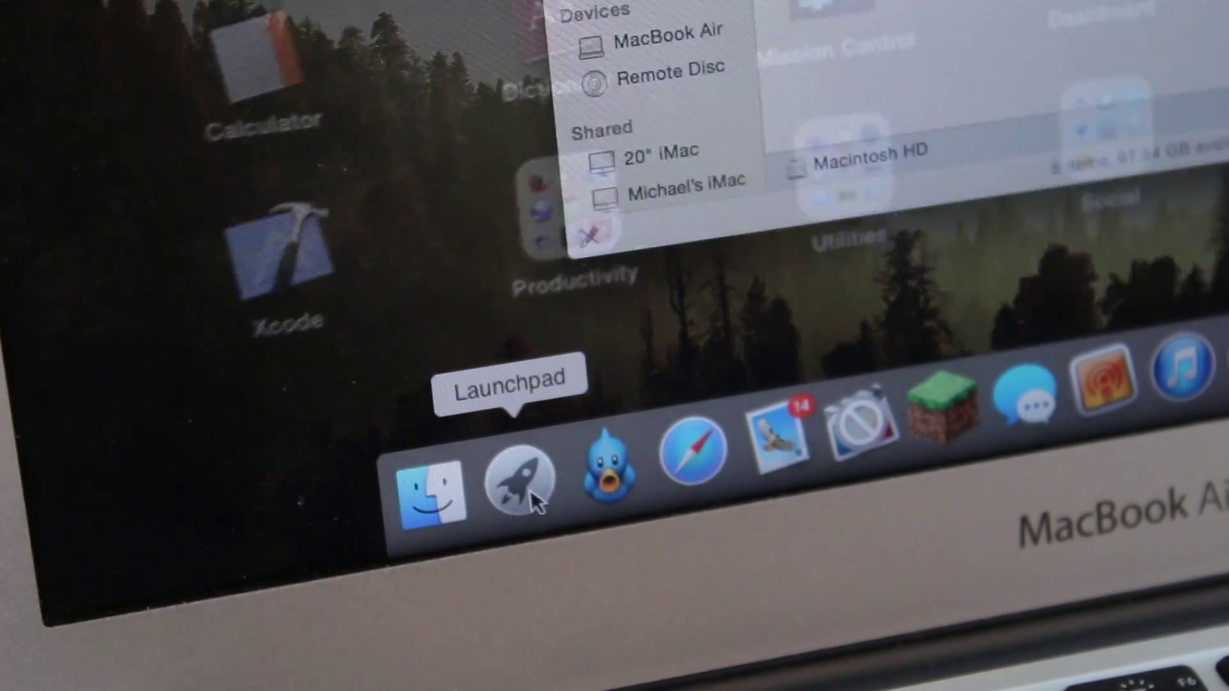
left_click(522, 480)
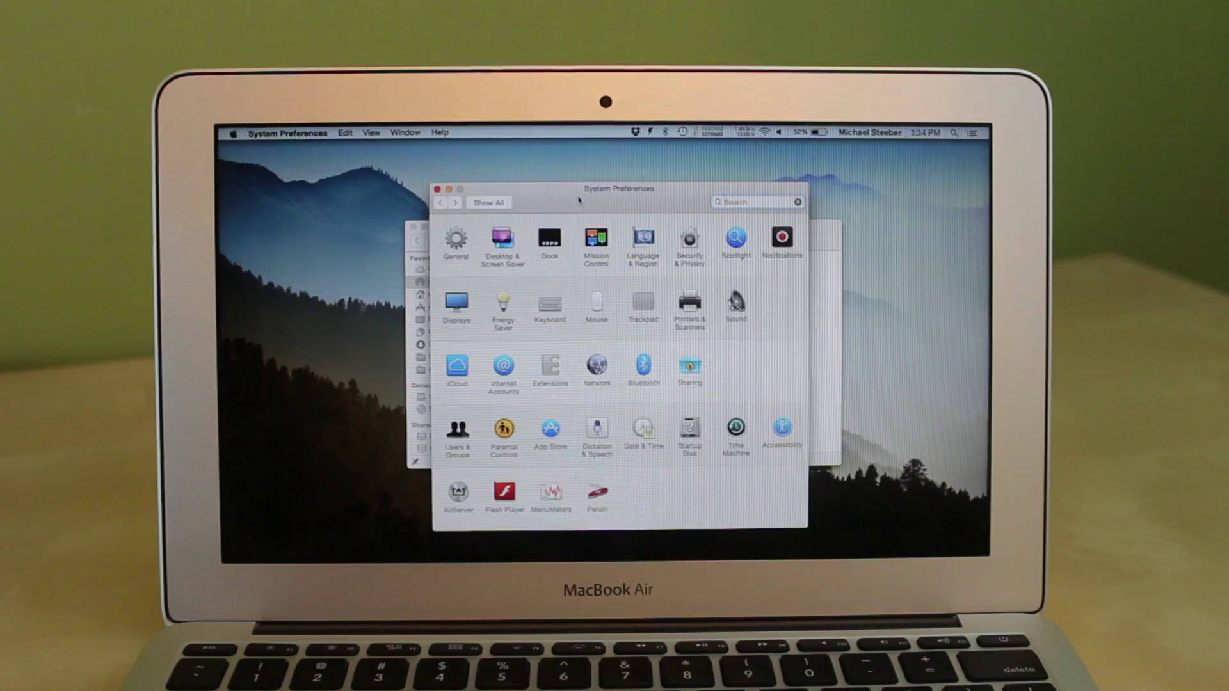
Step: In General preferences, keep Blue appearance and review the default web browser choices
left_click(456, 241)
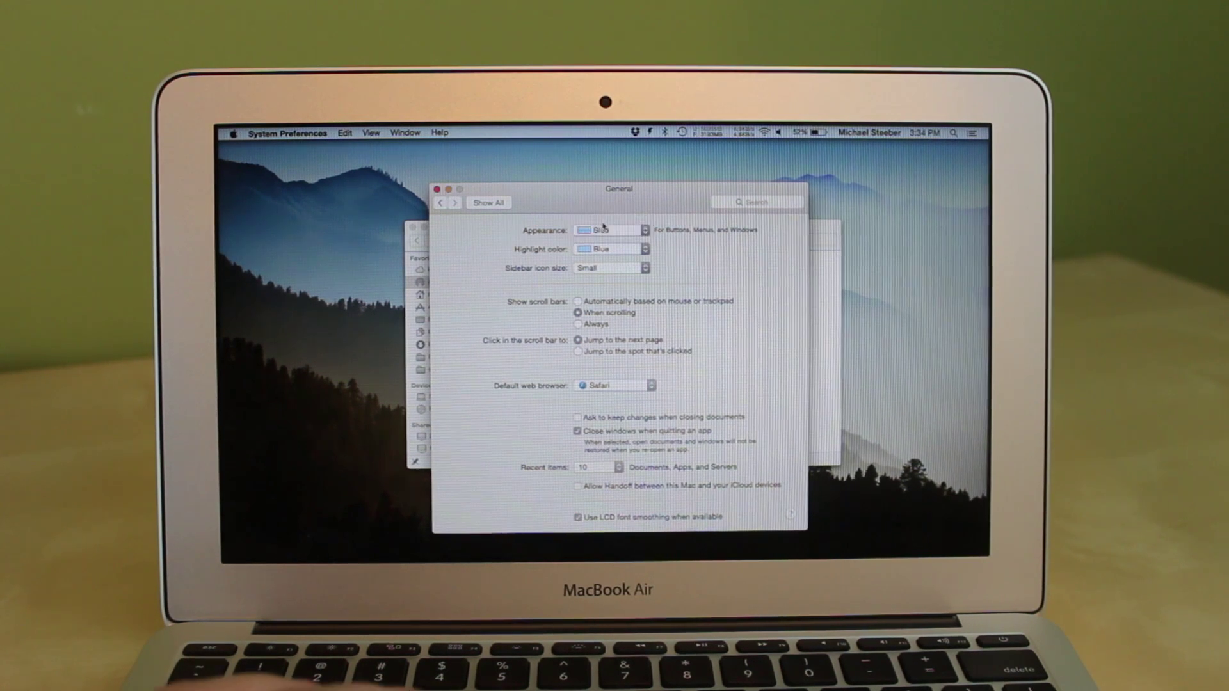
left_click(603, 231)
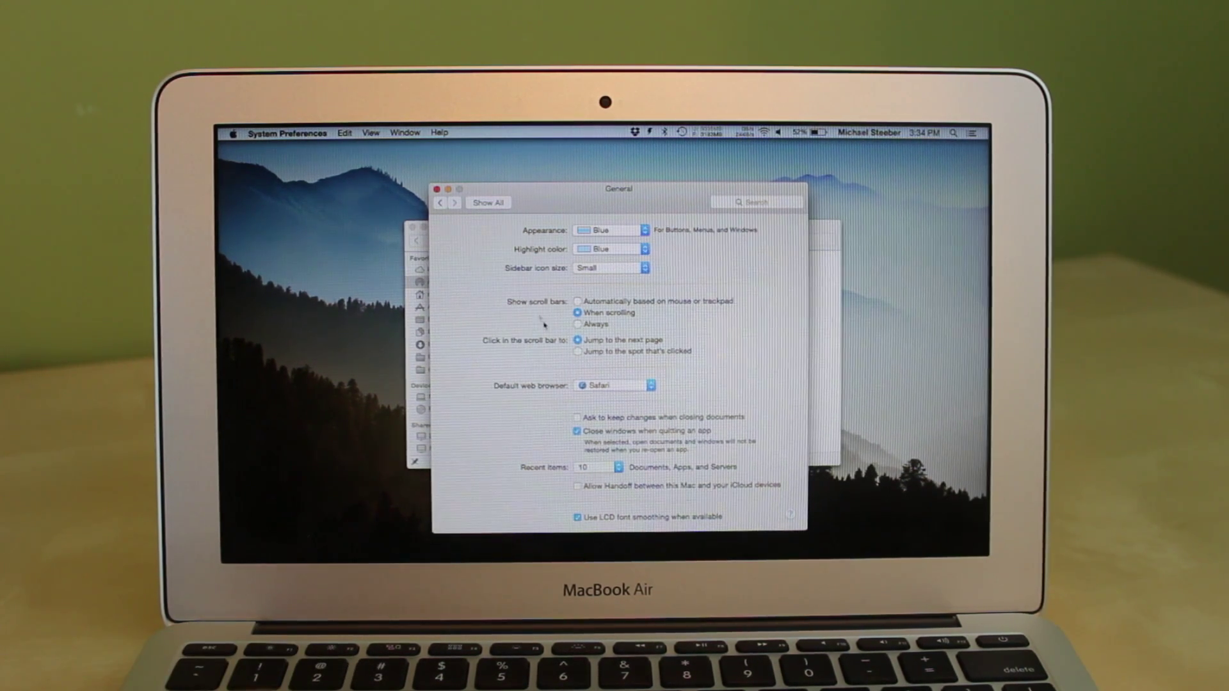
left_click(596, 384)
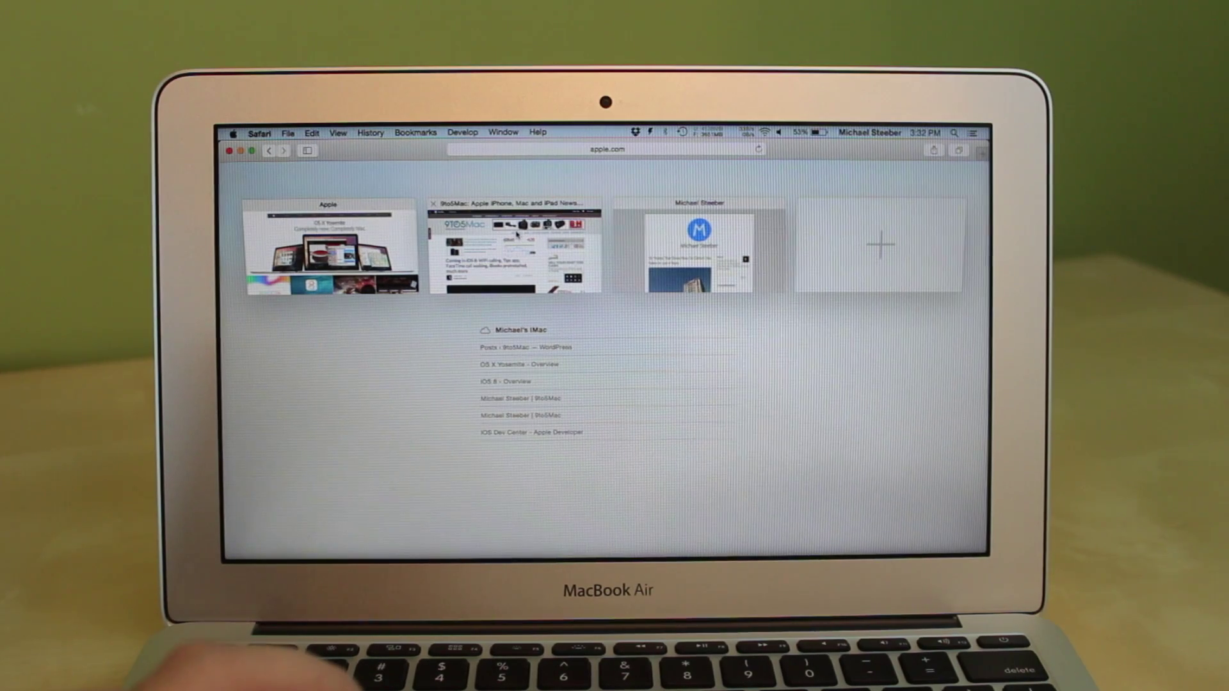
Step: Pick the 9to5Mac tab from Safari's tab overview
left_click(517, 232)
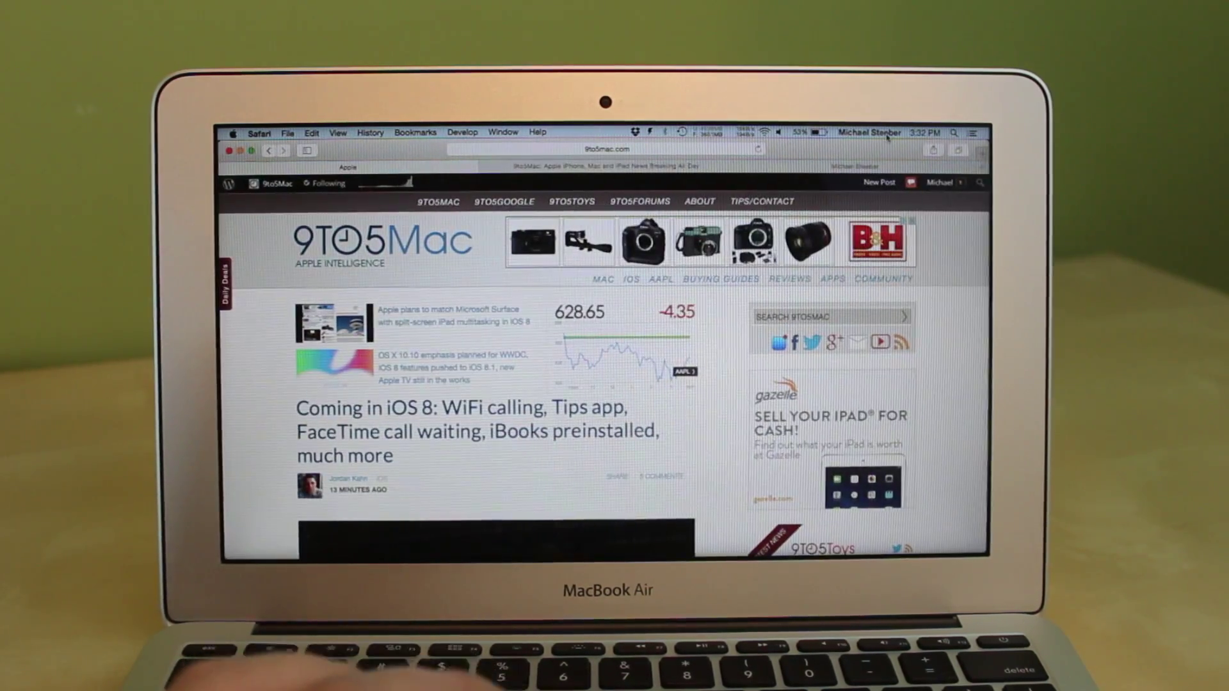
mouse_move(605, 552)
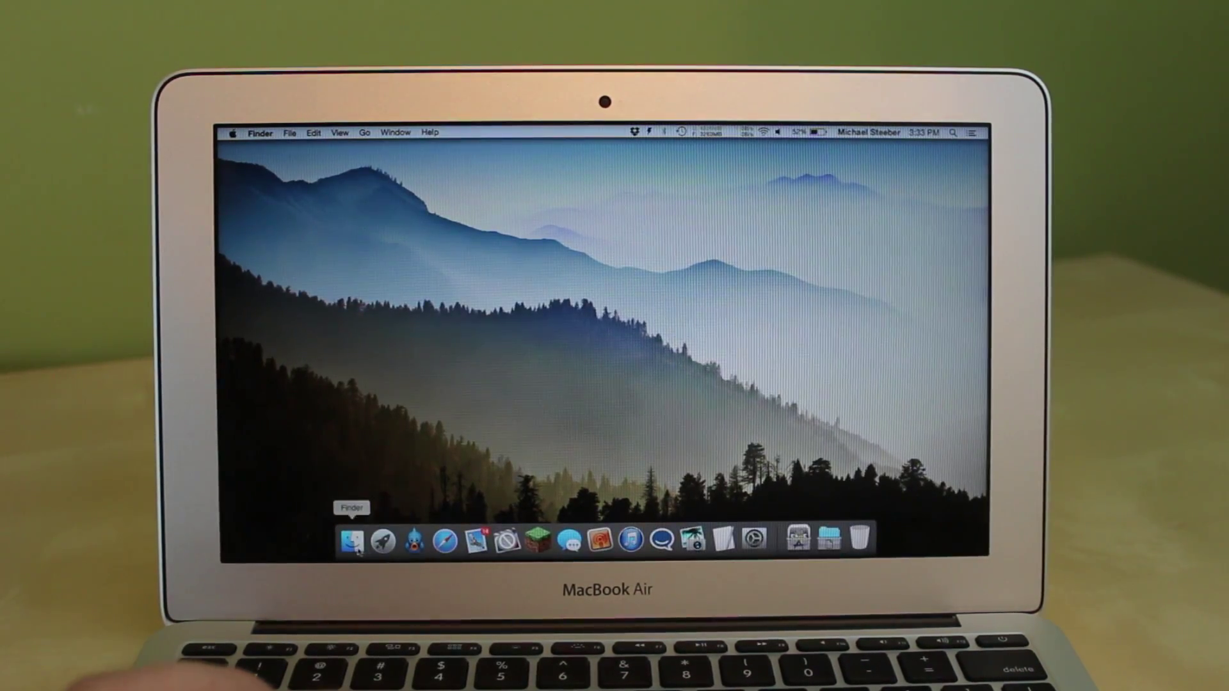
Step: Make and open a 'Test' folder in iCloud Drive, then show AirDrop
left_click(352, 542)
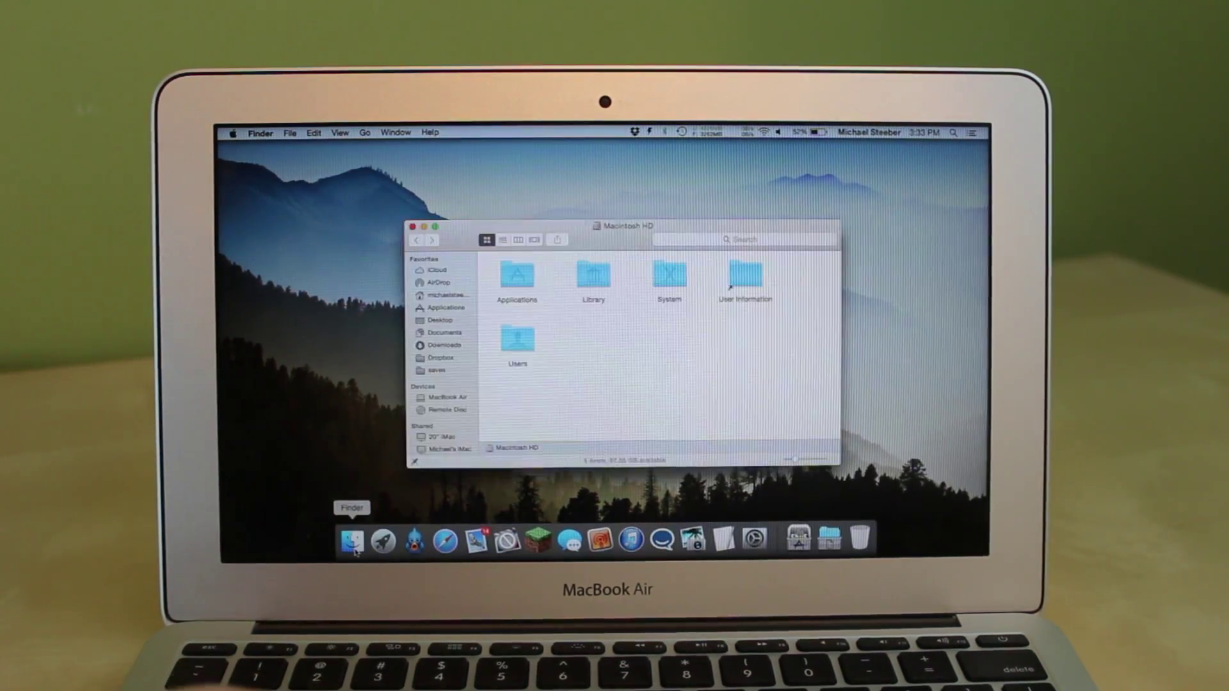
left_click(429, 272)
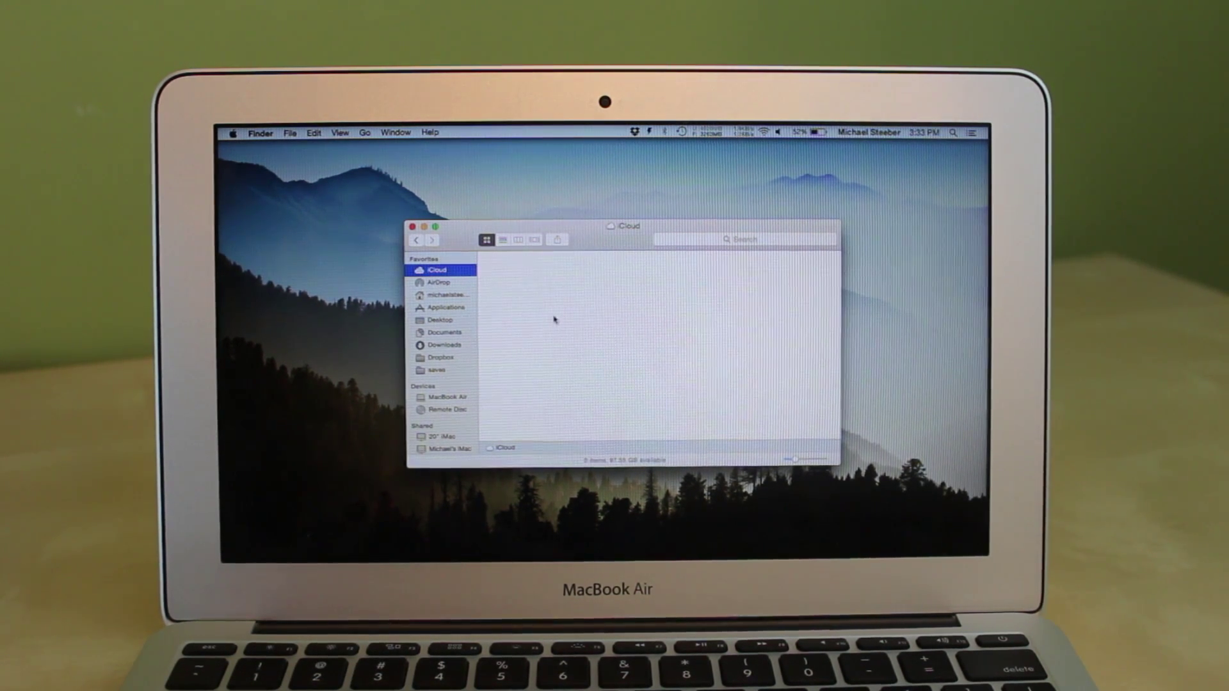
left_click(587, 321)
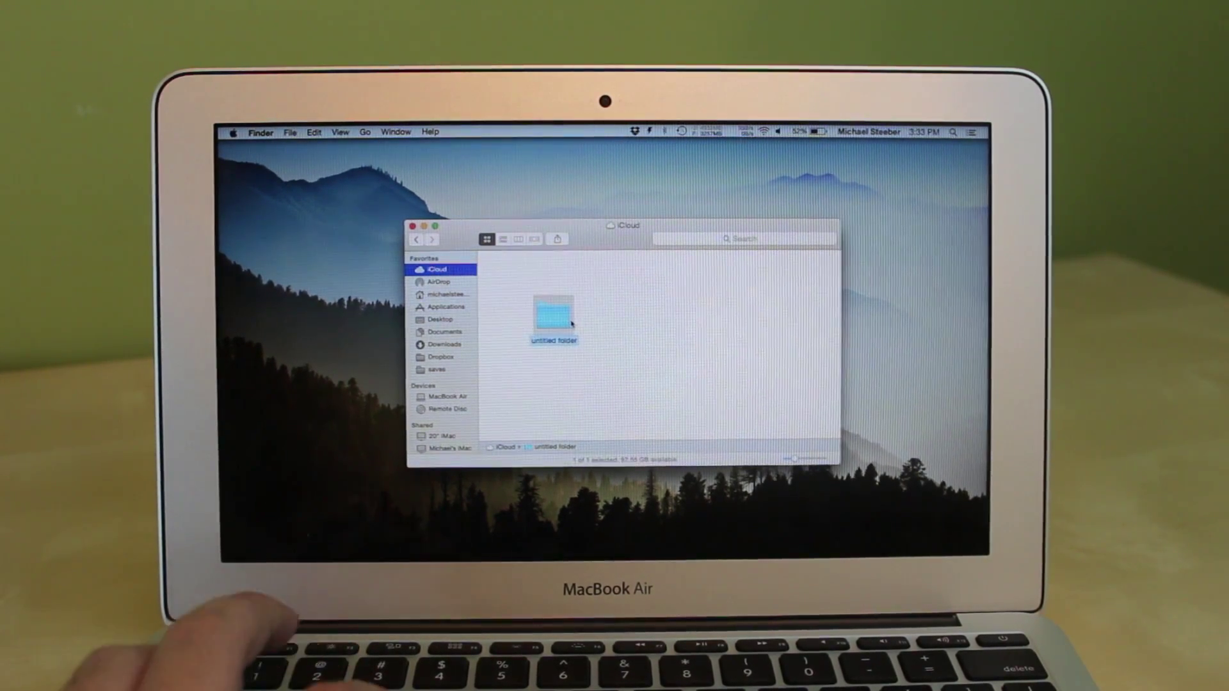
type("Test")
key("Return")
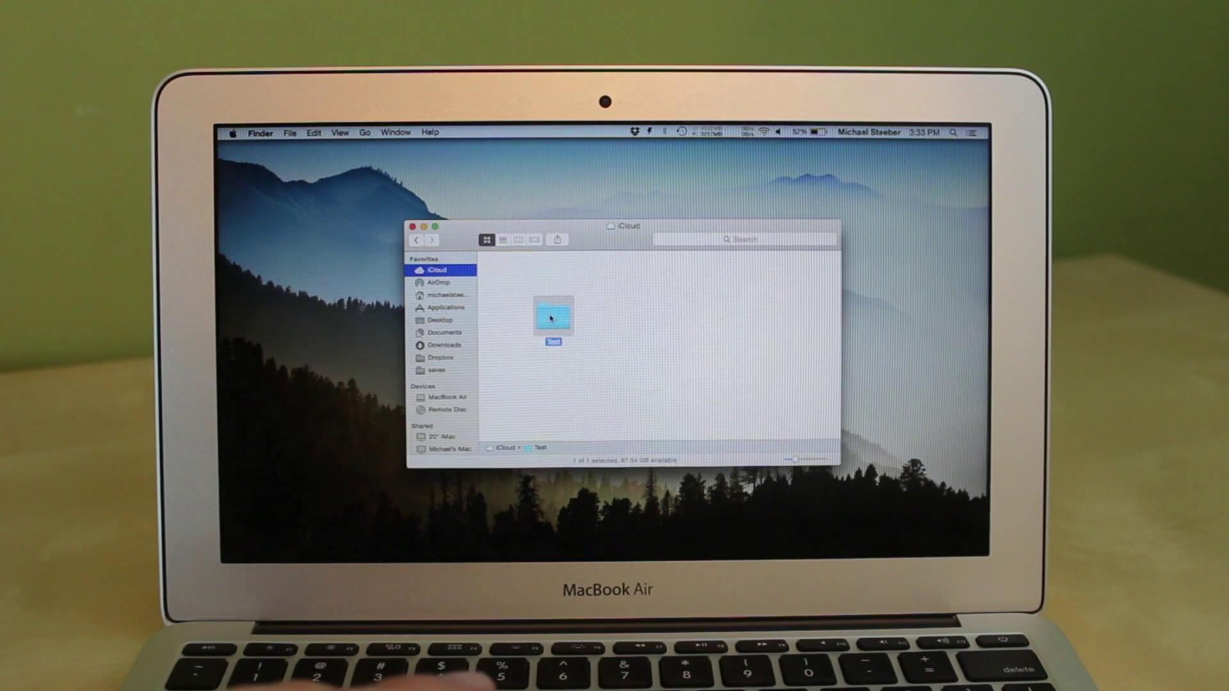
double_click(550, 317)
left_click(441, 283)
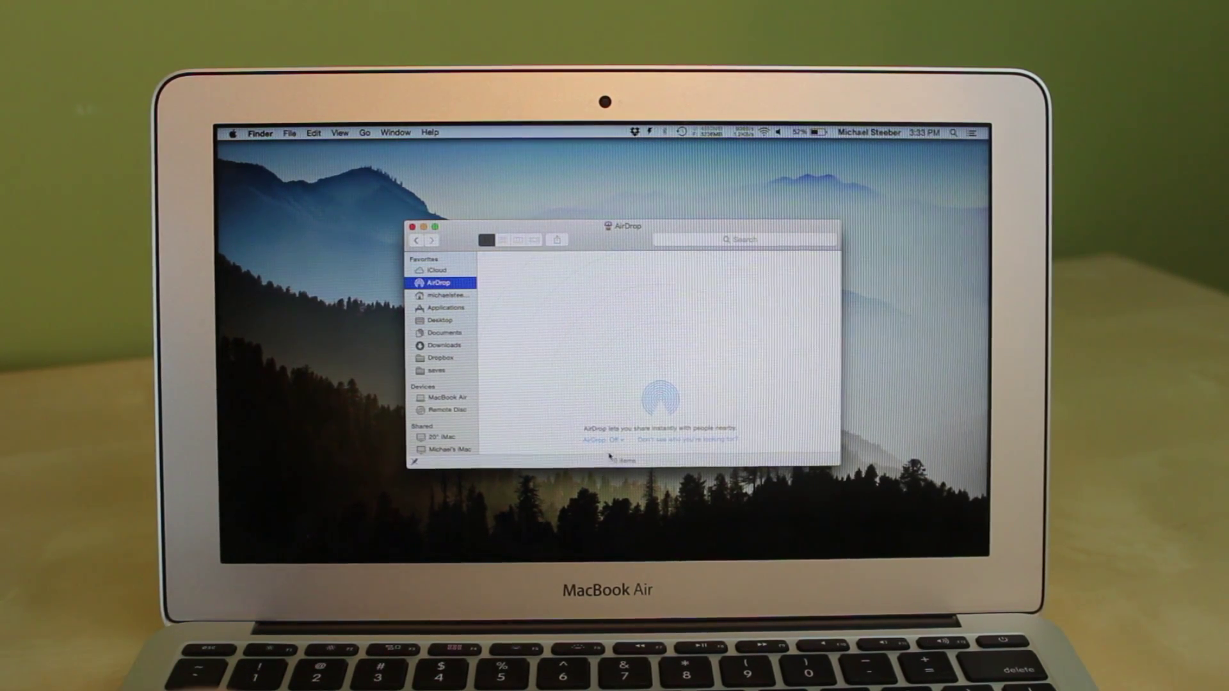
Step: Change AirDrop discoverability from Off to Contacts Only
left_click(613, 439)
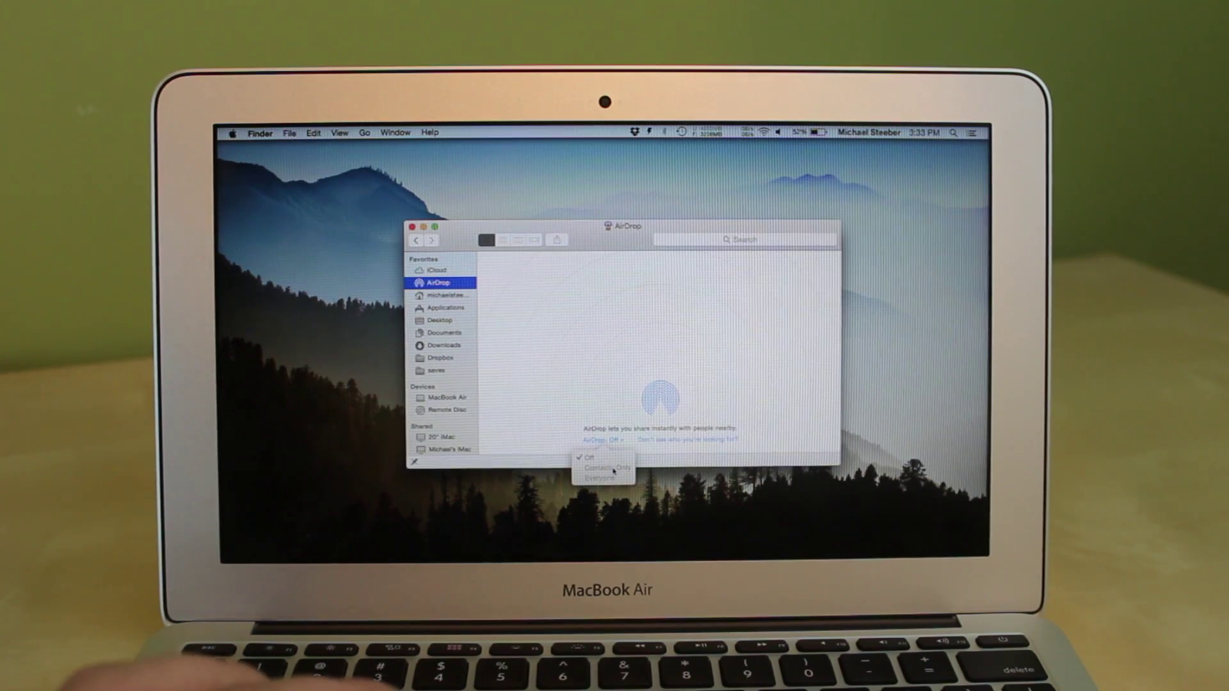
left_click(613, 469)
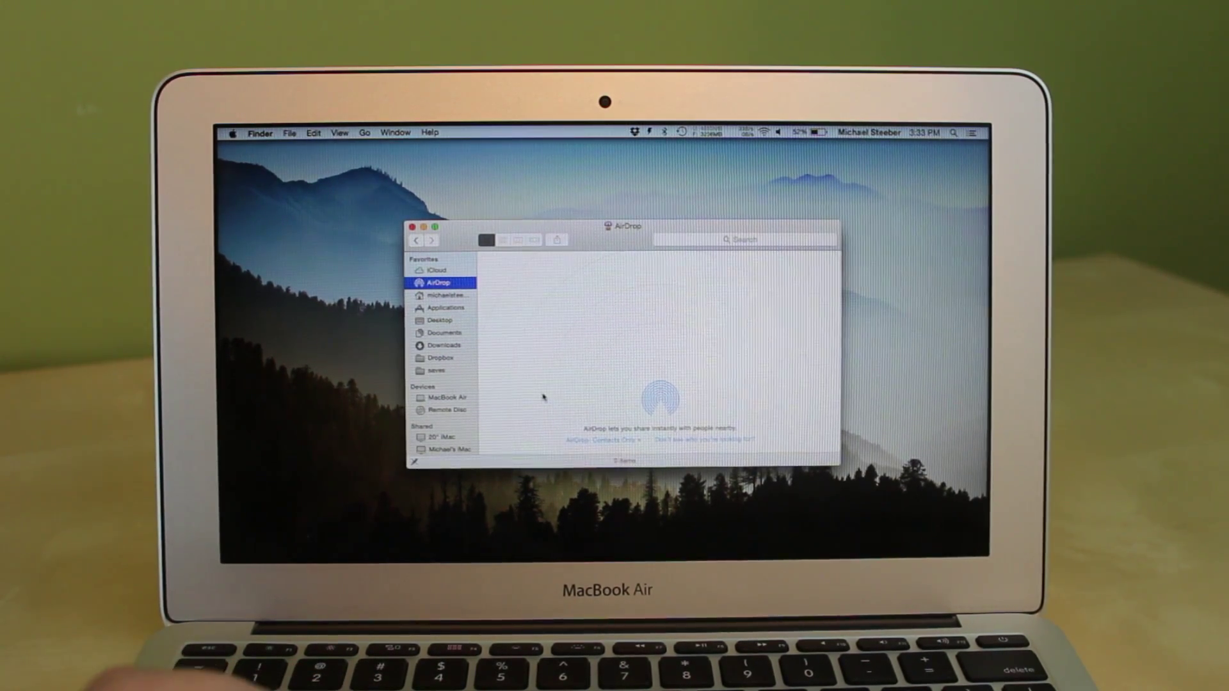